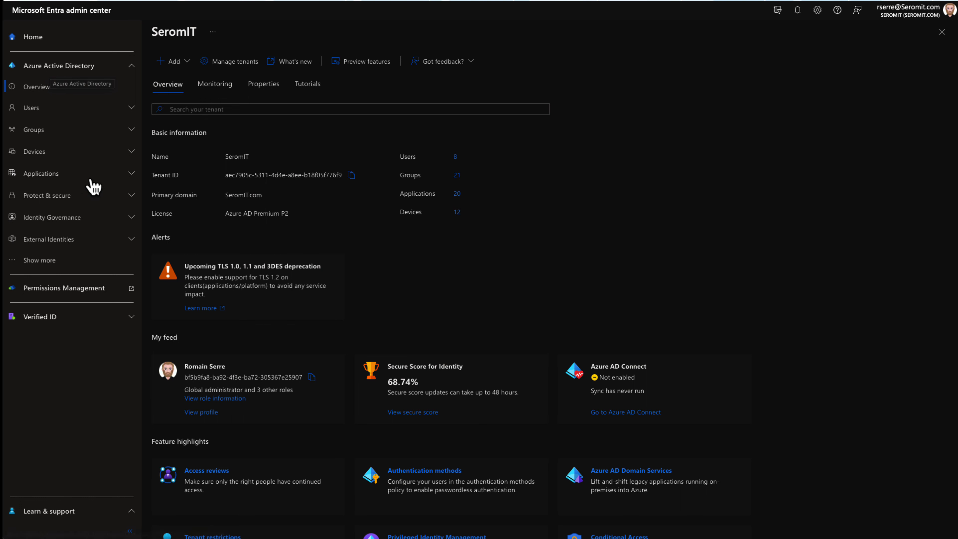
Open the Temporary Access Pass policy under Protect & secure > Authentication methods, enabled for All users.
{"action": "left_click", "coordinate": [27, 202]}
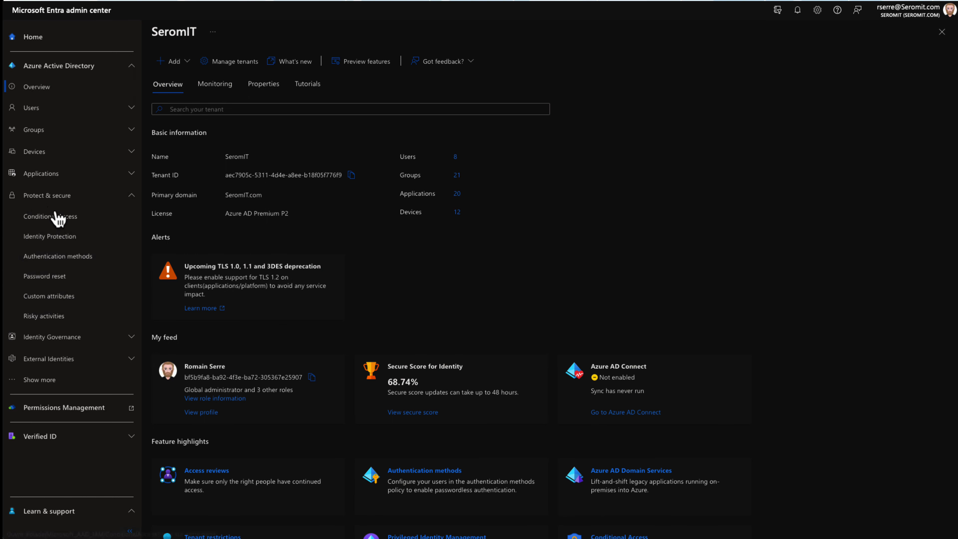
{"action": "left_click", "coordinate": [69, 265]}
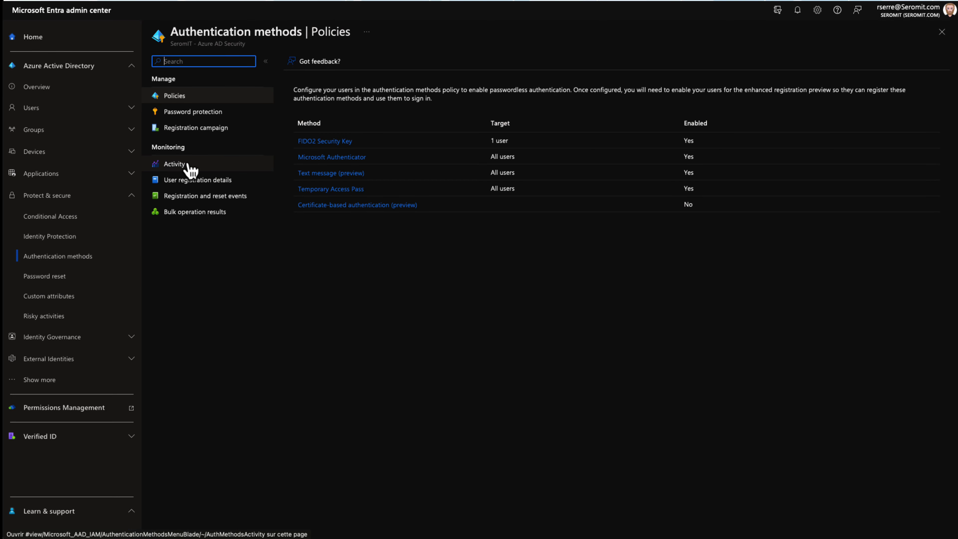
{"action": "left_click", "coordinate": [330, 193]}
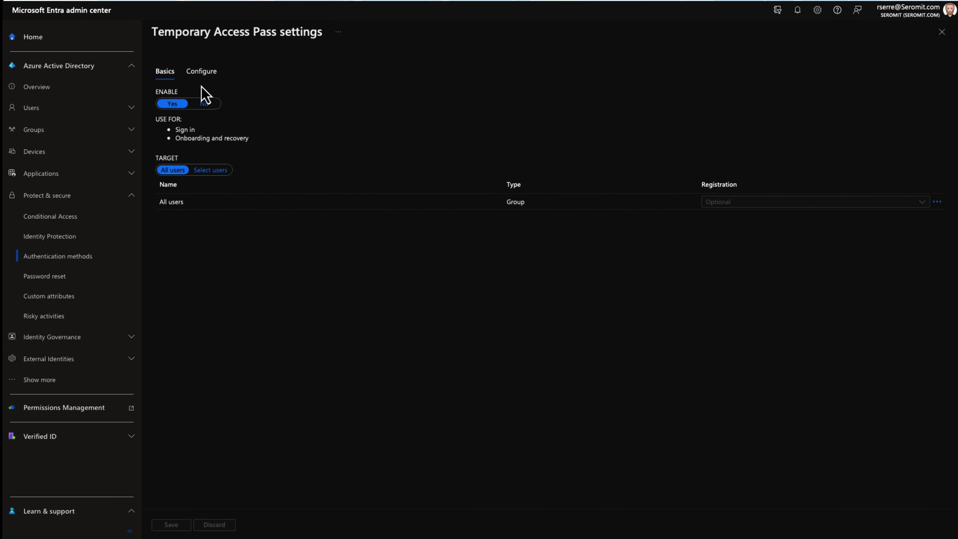
Review the Temporary Access Pass lifetime and length settings on the Configure tab.
{"action": "left_click", "coordinate": [196, 77]}
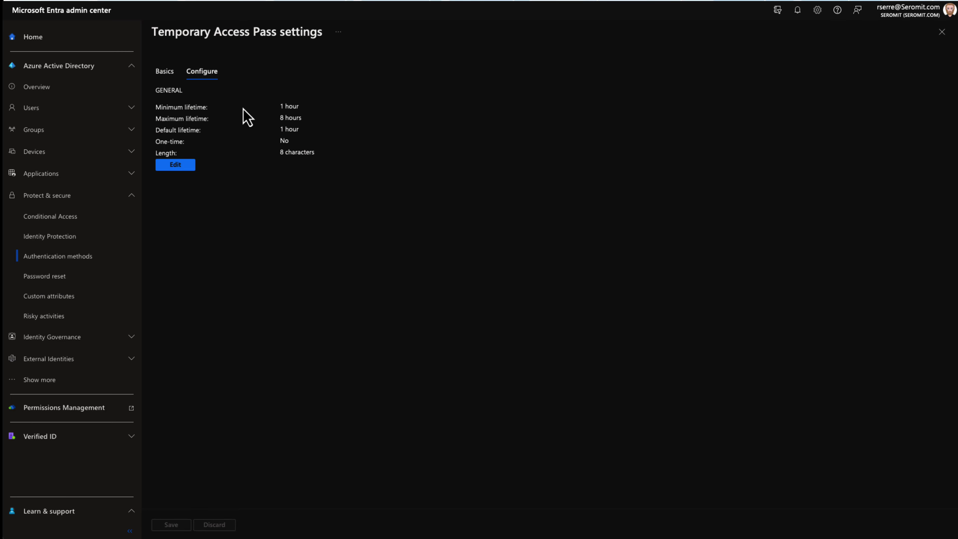
{"action": "left_click", "coordinate": [176, 165]}
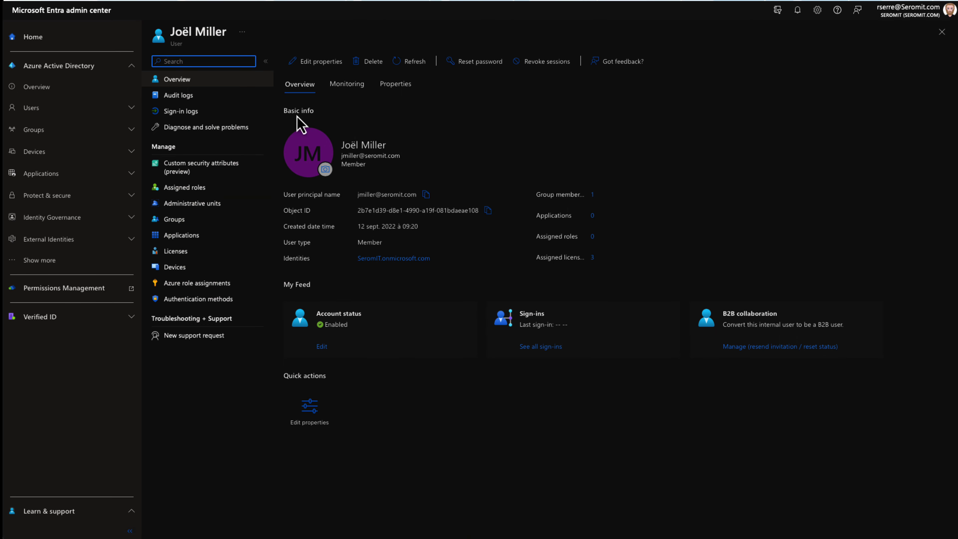
On the user's Authentication methods page, start adding a method and expand the method type list.
{"action": "left_click", "coordinate": [198, 299]}
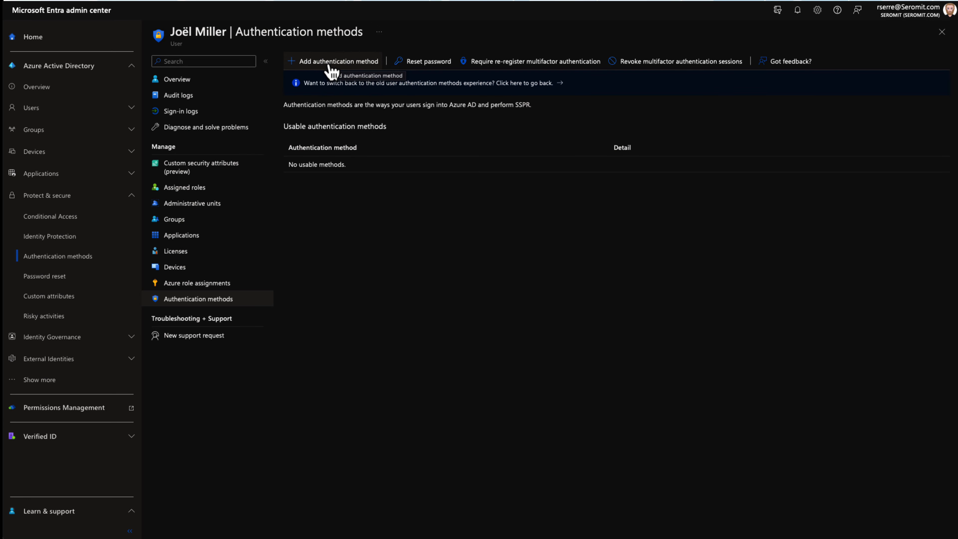
{"action": "left_click", "coordinate": [328, 64]}
{"action": "left_click", "coordinate": [738, 79]}
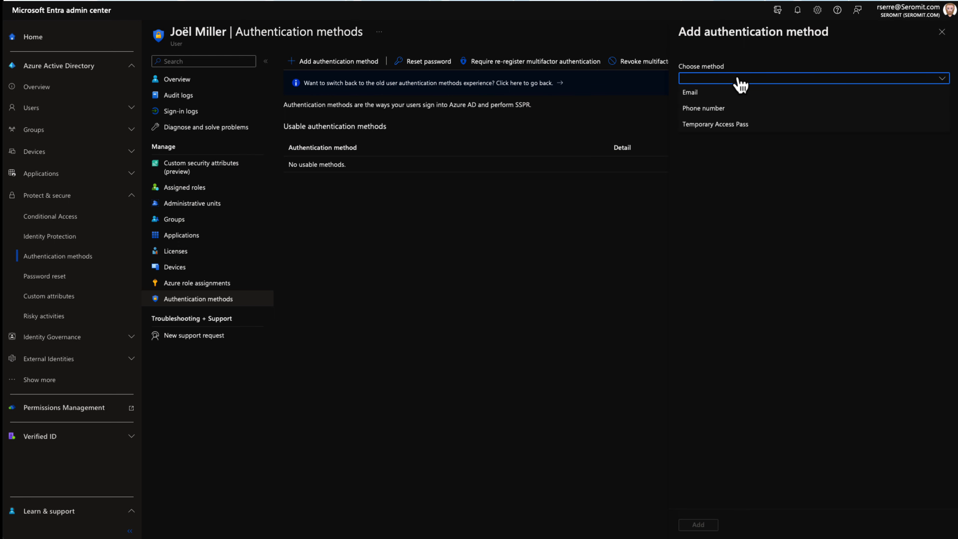
Choose Temporary Access Pass with a delayed start of 14/09/2022 09:00.
{"action": "left_click", "coordinate": [716, 129]}
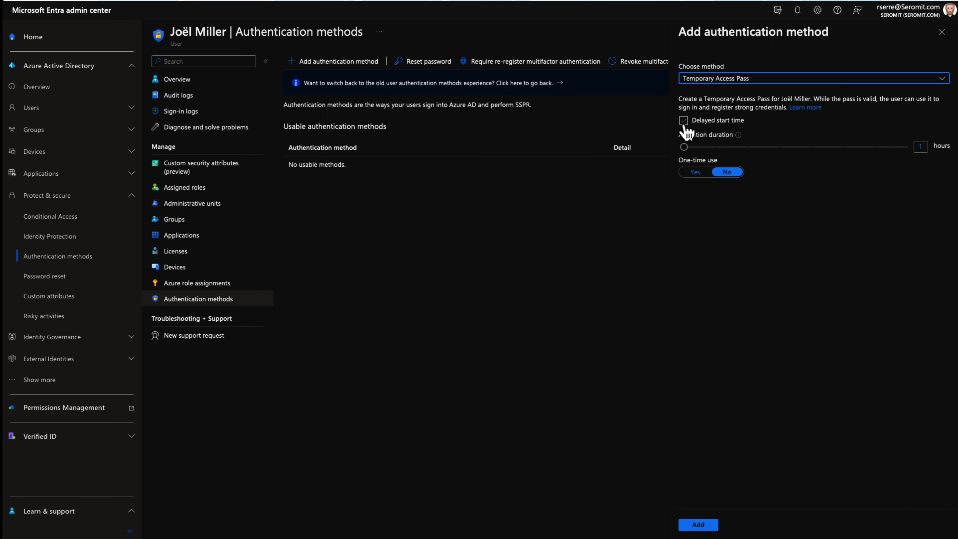
{"action": "left_click", "coordinate": [683, 121]}
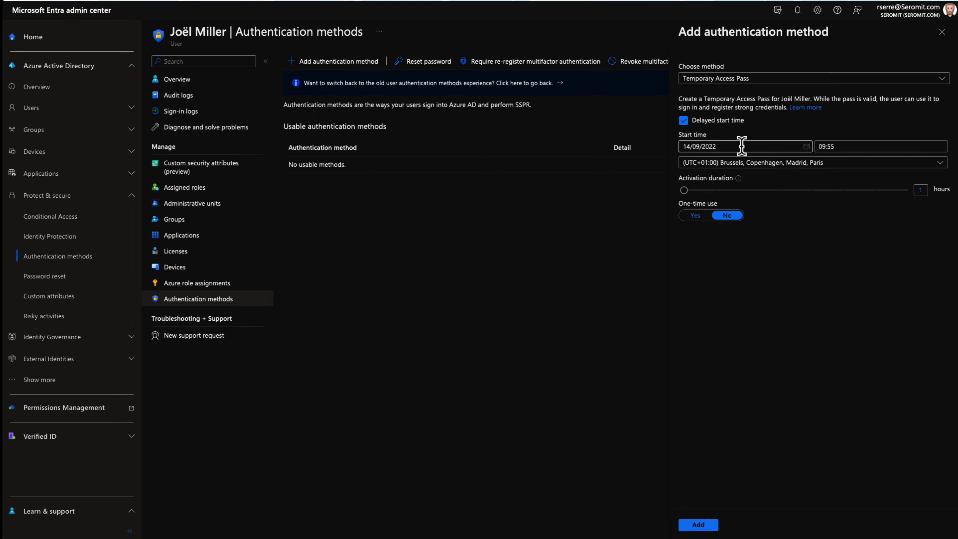
{"action": "left_click", "coordinate": [841, 146]}
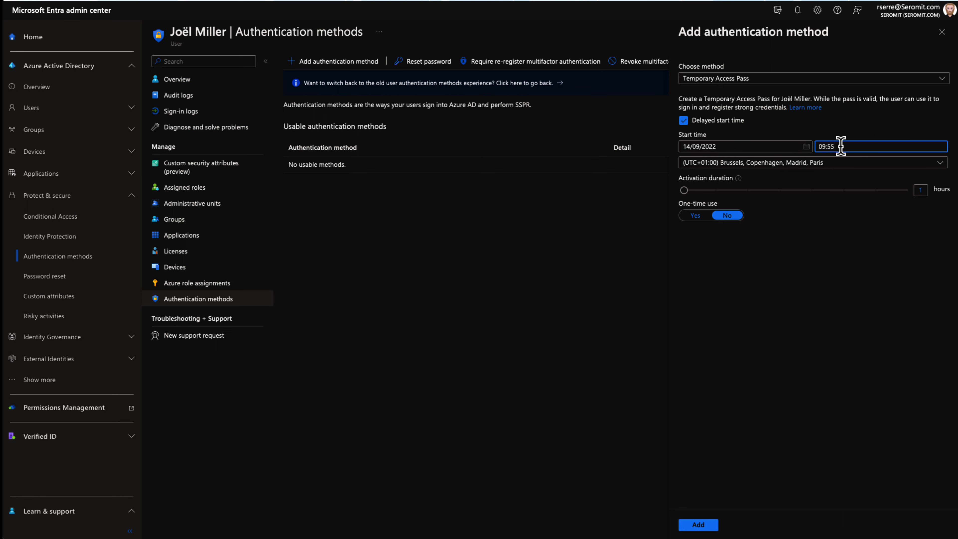
{"action": "key", "text": "BackSpace"}
{"action": "key", "text": "BackSpace"}
{"action": "type", "text": "00"}
{"action": "left_click", "coordinate": [684, 190]}
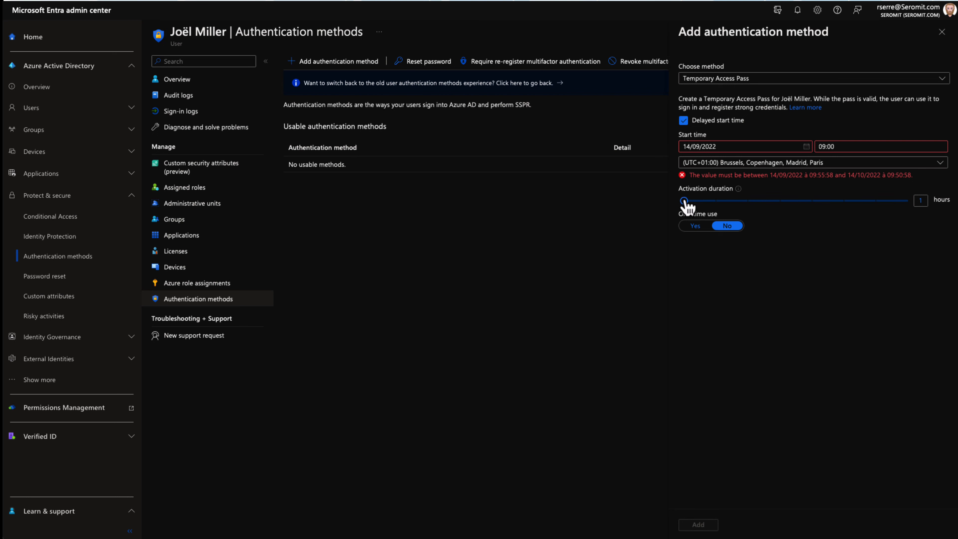
Set the pass activation duration to 8 hours and make it one-time use.
{"action": "left_click_drag", "start_coordinate": [684, 201], "coordinate": [907, 201]}
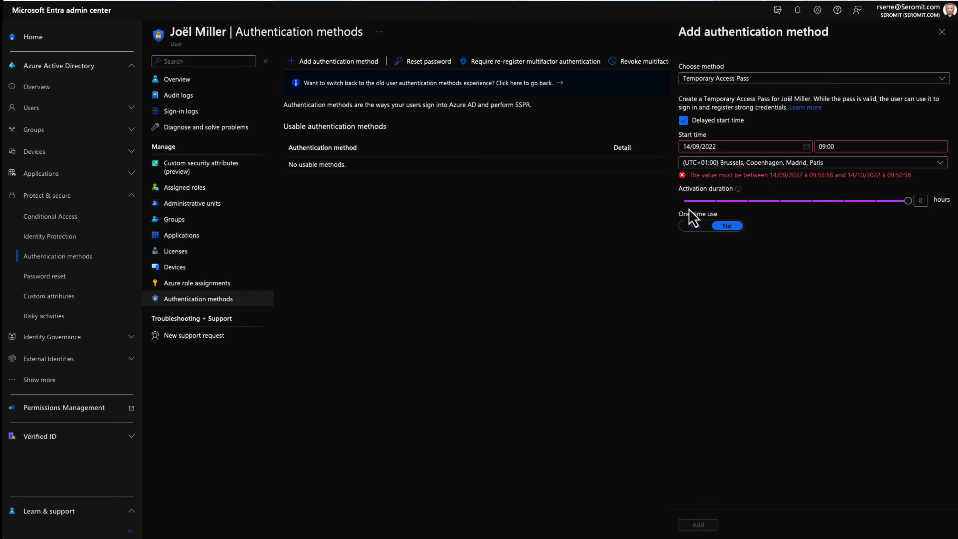
{"action": "left_click_drag", "start_coordinate": [907, 202], "coordinate": [770, 208]}
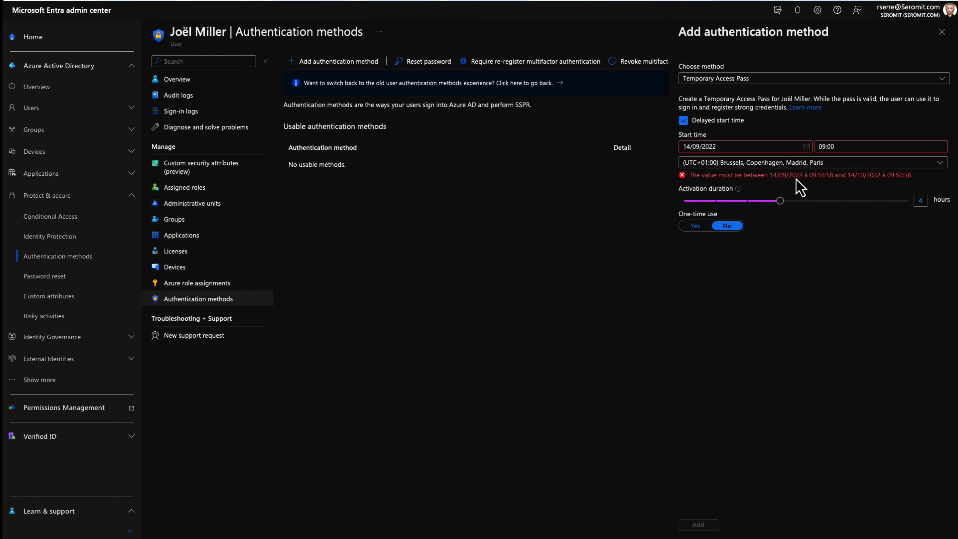
{"action": "left_click_drag", "start_coordinate": [780, 205], "coordinate": [908, 207]}
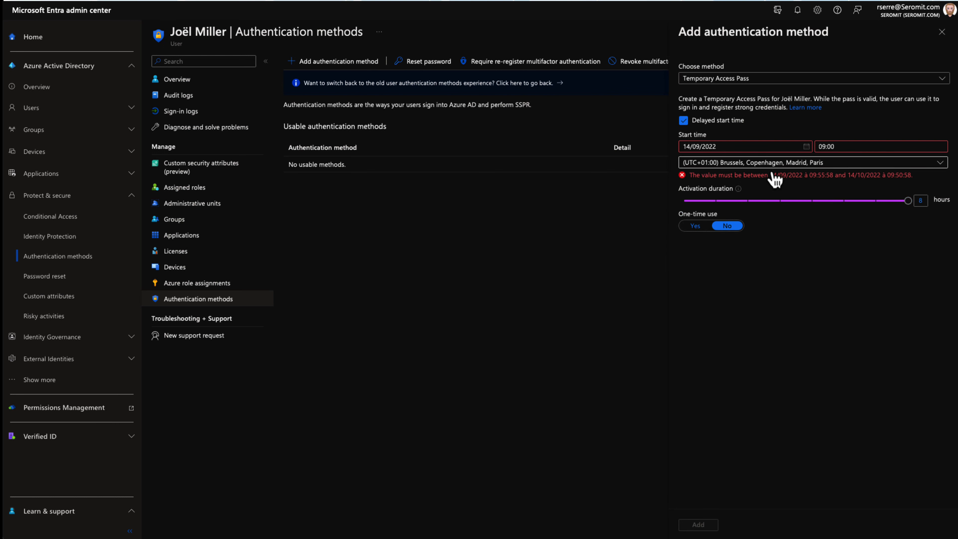
{"action": "left_click", "coordinate": [695, 226]}
Change the delayed start time to 10:00.
{"action": "left_click", "coordinate": [836, 147]}
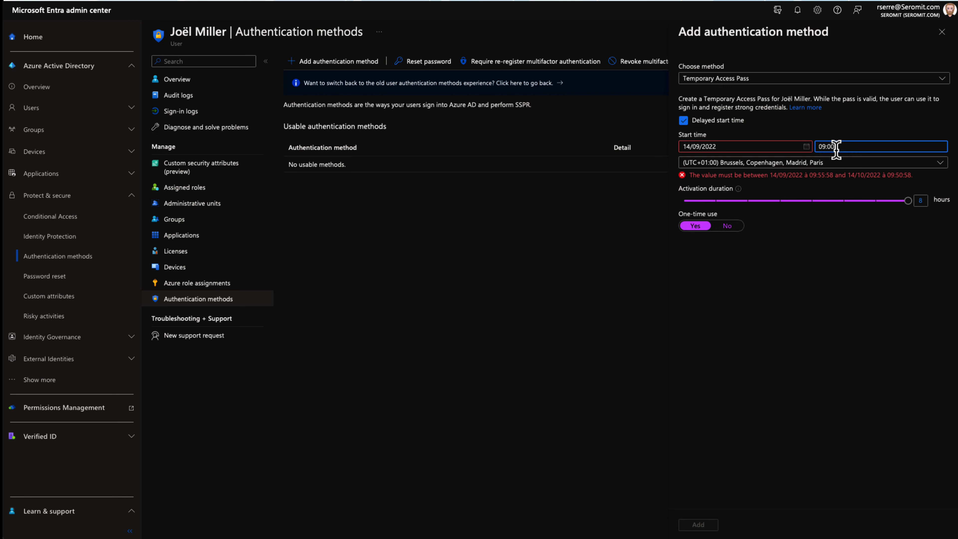
{"action": "key", "text": "BackSpace"}
{"action": "key", "text": "BackSpace"}
{"action": "key", "text": "BackSpace"}
{"action": "key", "text": "BackSpace"}
{"action": "key", "text": "BackSpace"}
{"action": "type", "text": "10:00"}
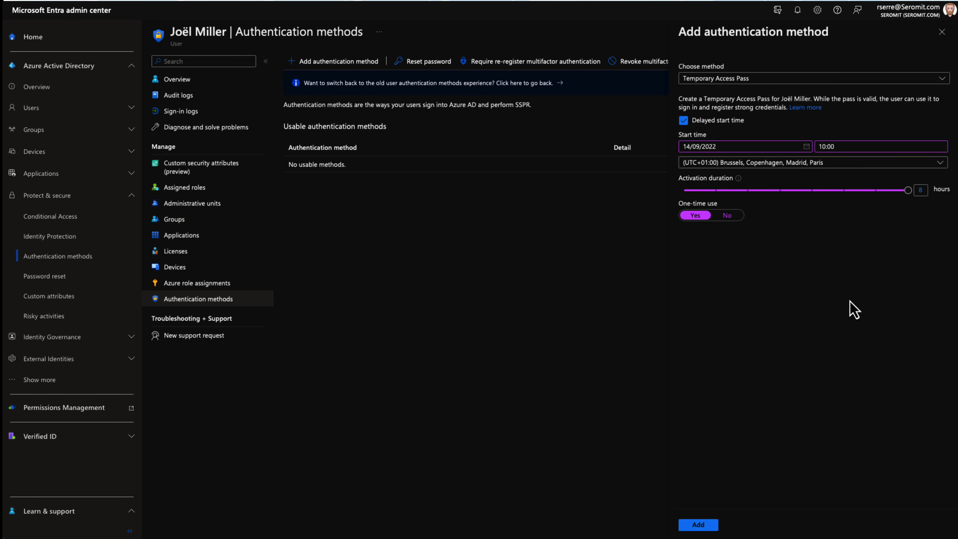
Add the Temporary Access Pass, issuing the user a pass valid 10:00–18:00.
{"action": "left_click", "coordinate": [697, 524]}
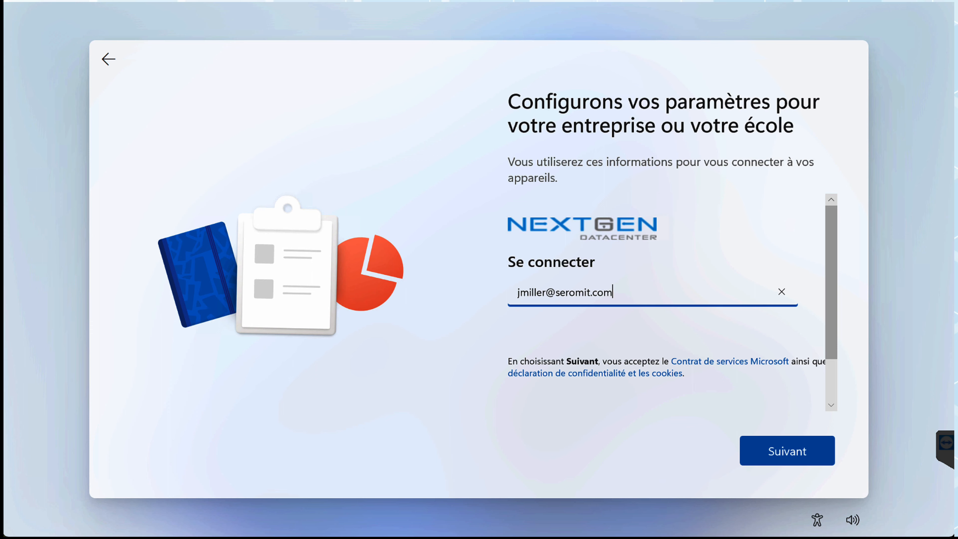
Submit the work e-mail, enter and verify the issued Temporary Access Pass, and sign in.
{"action": "key", "text": "Return"}
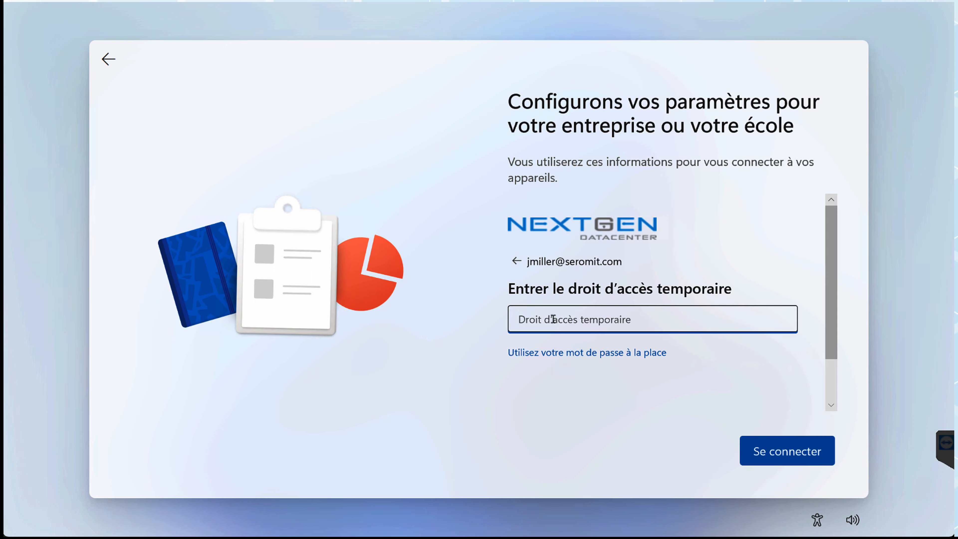
{"action": "left_click", "coordinate": [776, 323]}
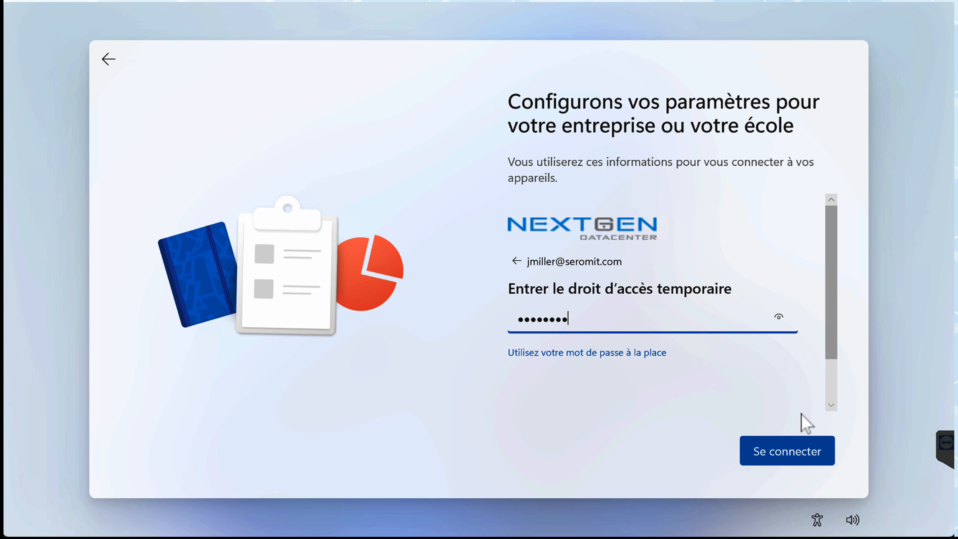
{"action": "left_click", "coordinate": [792, 458]}
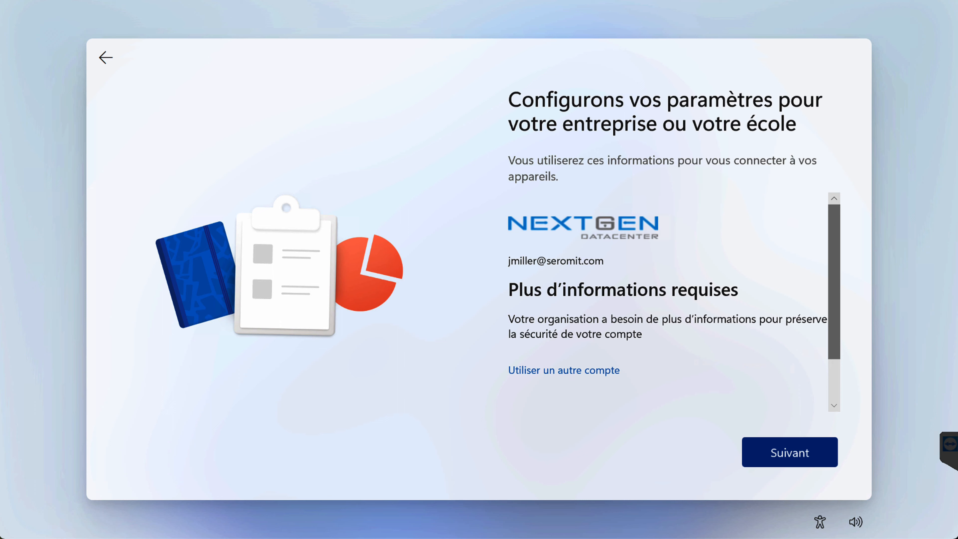
Continue past Plus d'informations requises and Protéger votre compte to trigger the Authenticator test notification.
{"action": "scroll", "coordinate": [758, 317], "scroll_direction": "down", "scroll_amount": 2}
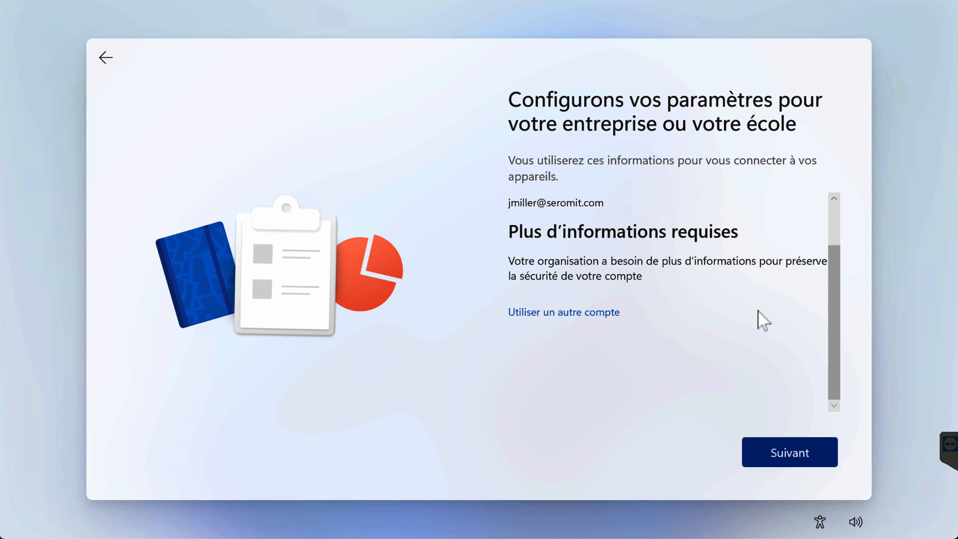
{"action": "left_click", "coordinate": [771, 453]}
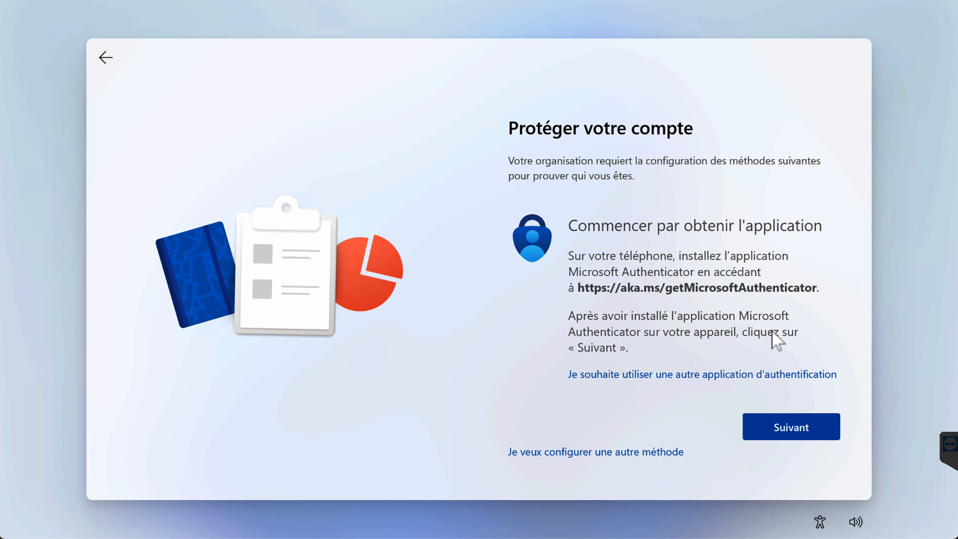
{"action": "left_click", "coordinate": [790, 427]}
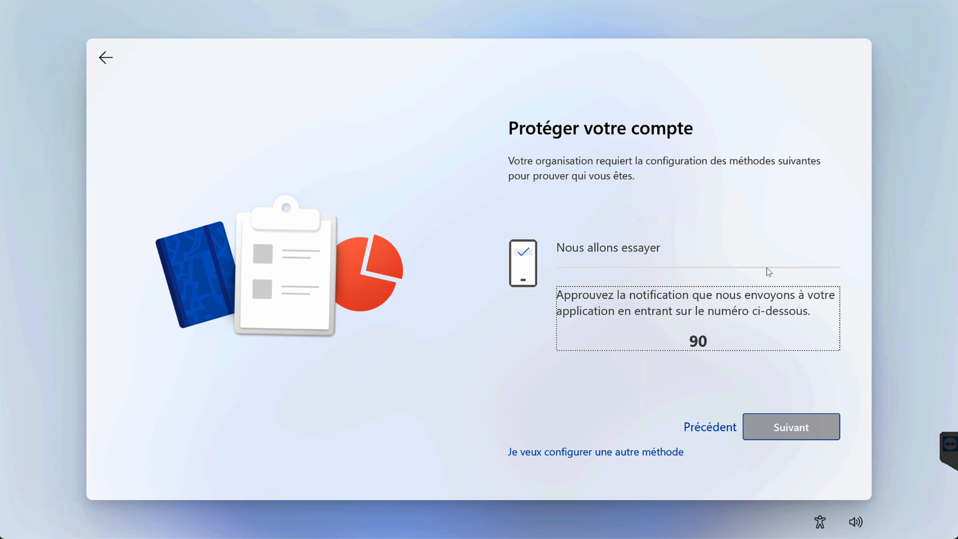